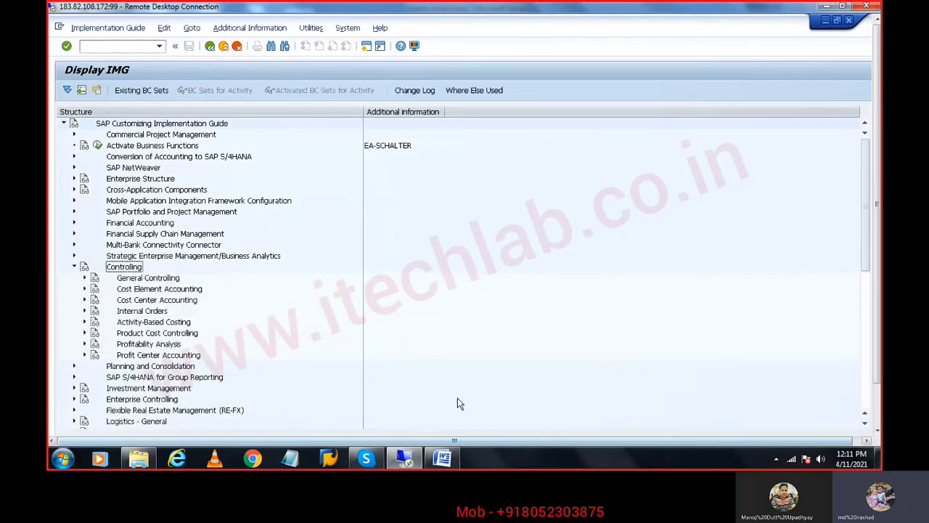
Expand Profit Center Accounting under Controlling in the implementation guide, down to its Basic Settings activities
{"action": "scroll", "coordinate": [861, 272], "scroll_direction": "down", "scroll_amount": 1}
{"action": "scroll", "coordinate": [859, 267], "scroll_direction": "down", "scroll_amount": 3}
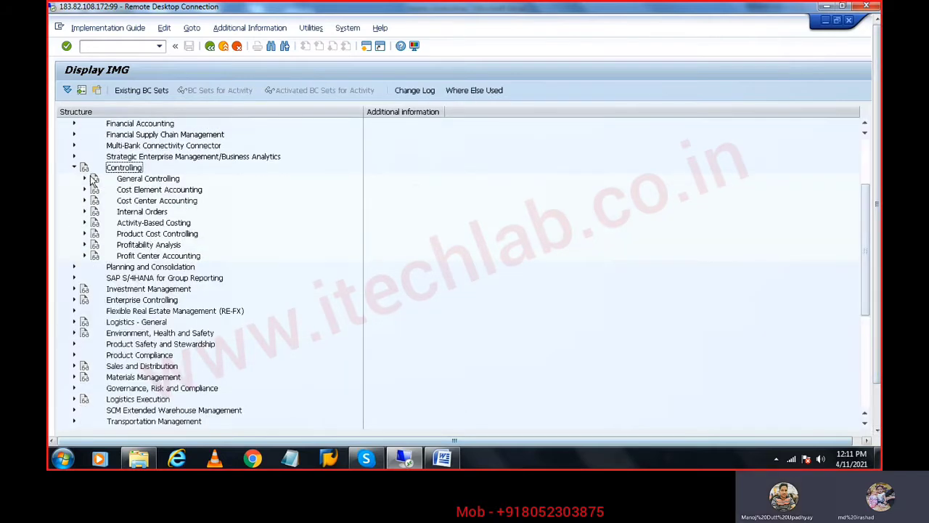
{"action": "left_click", "coordinate": [134, 259]}
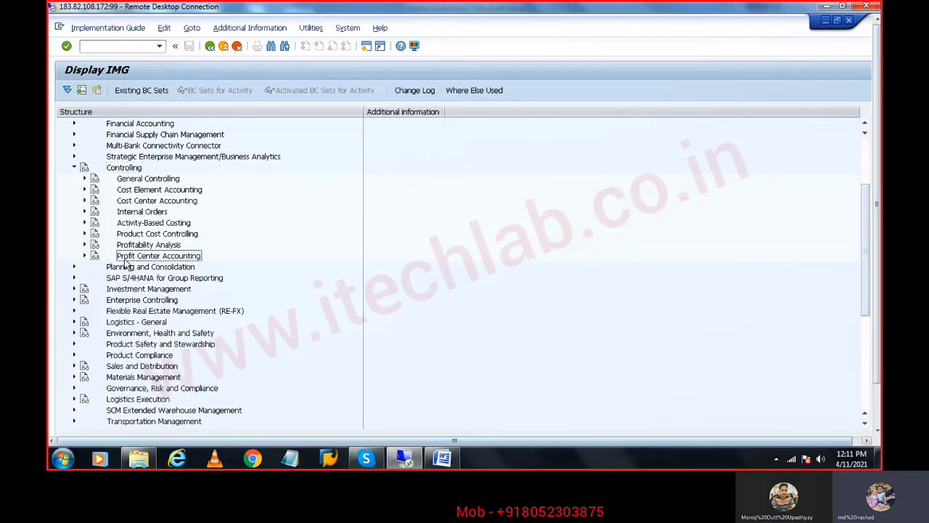
{"action": "left_click", "coordinate": [84, 257]}
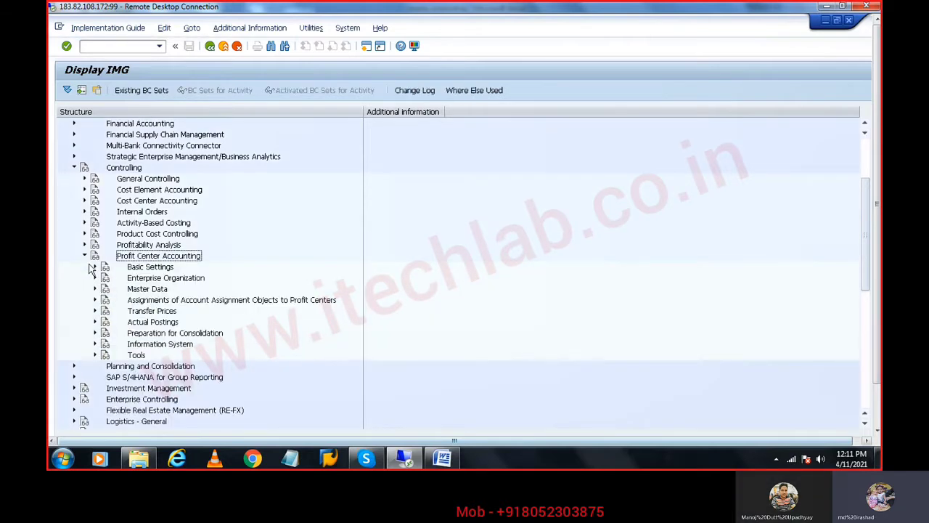
{"action": "left_click", "coordinate": [149, 268]}
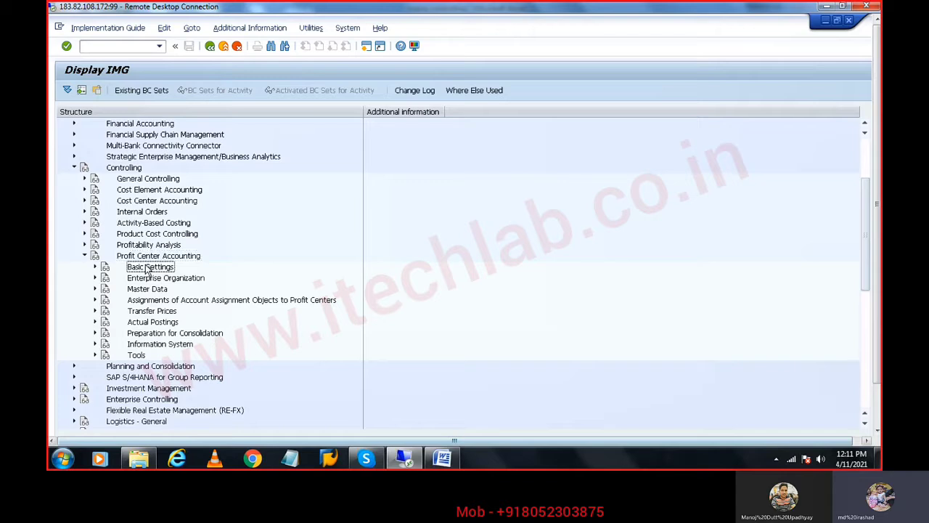
{"action": "left_click", "coordinate": [94, 268]}
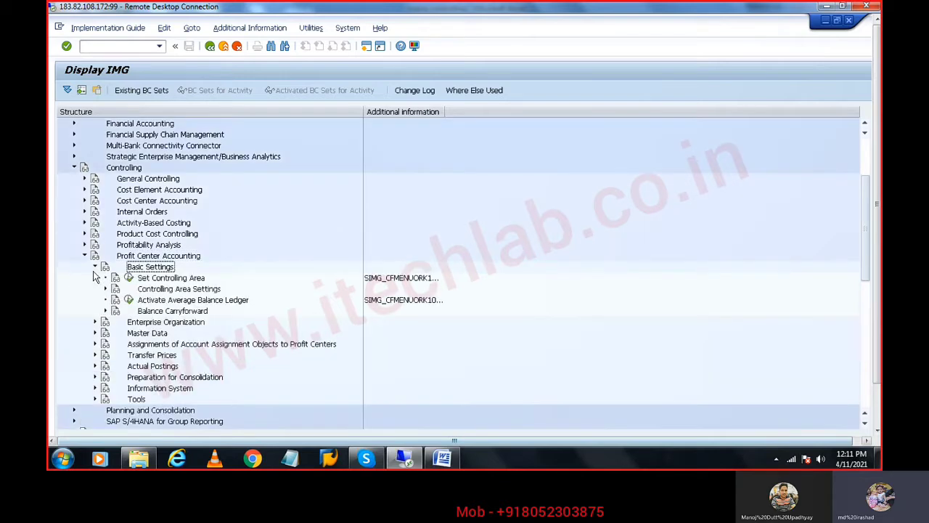
Set the controlling area to TATS through Set Controlling Area and expand the Controlling Area Settings node
{"action": "left_click", "coordinate": [154, 281]}
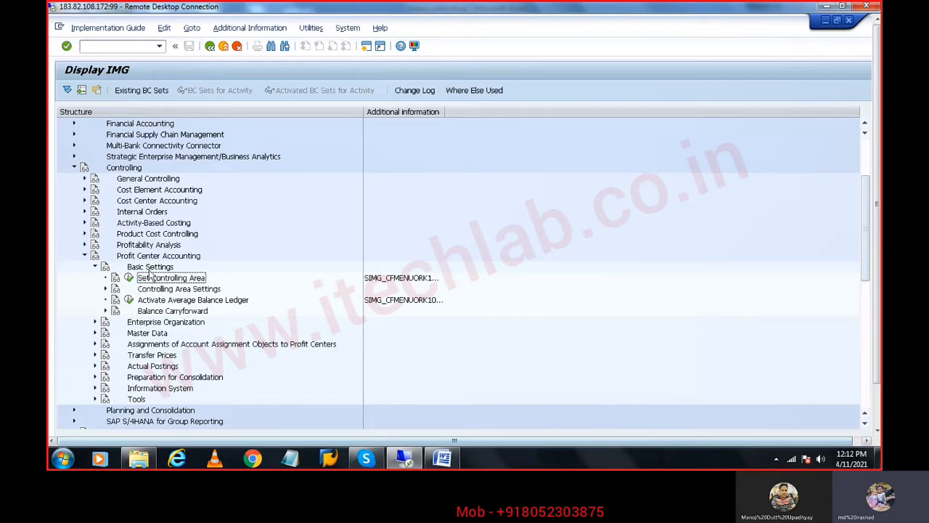
{"action": "left_click", "coordinate": [128, 278]}
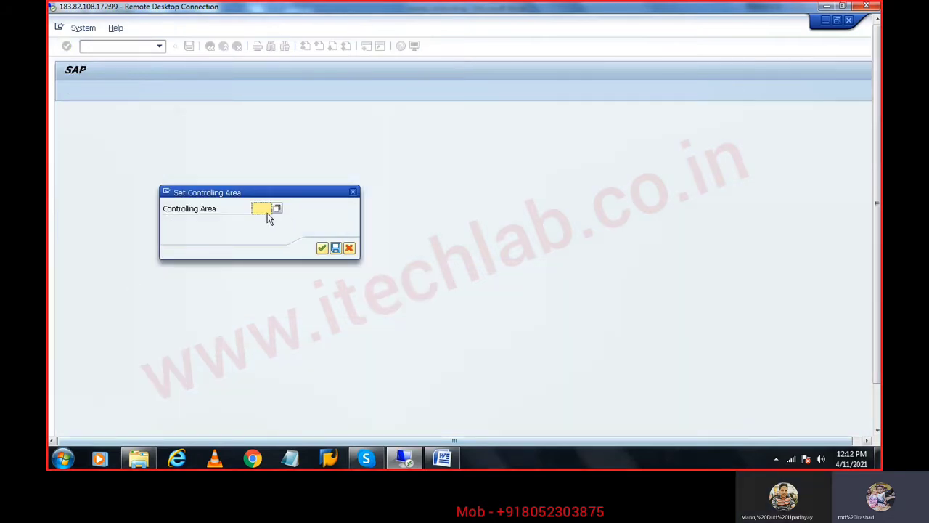
{"action": "type", "text": "tats"}
{"action": "key", "text": "Return"}
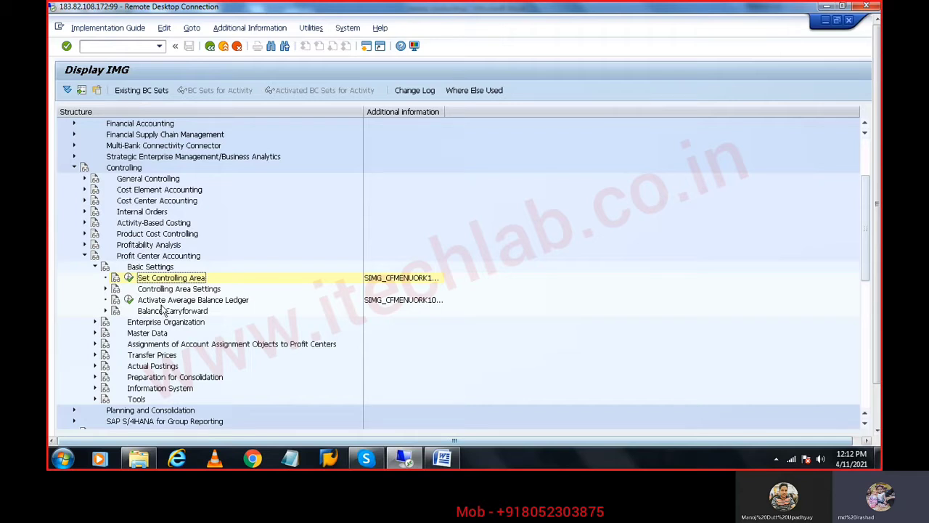
{"action": "left_click", "coordinate": [106, 288]}
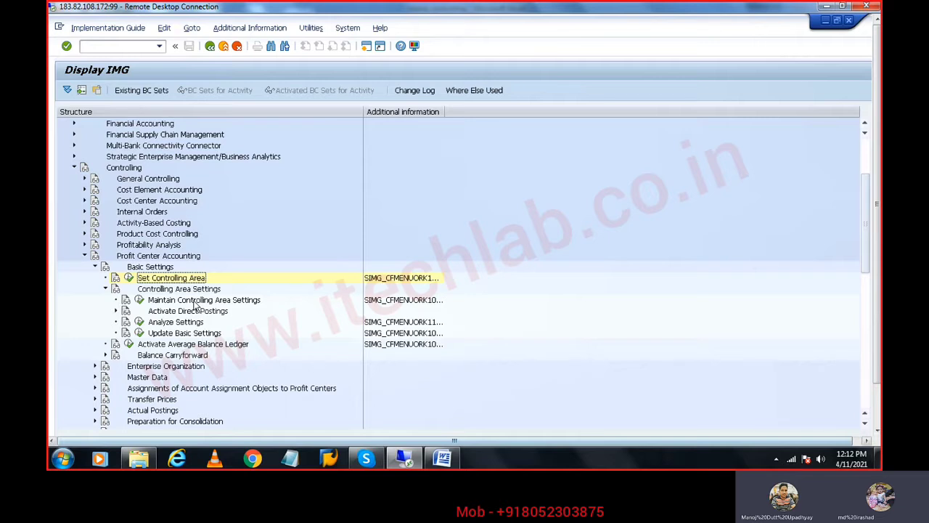
{"action": "left_click", "coordinate": [196, 302]}
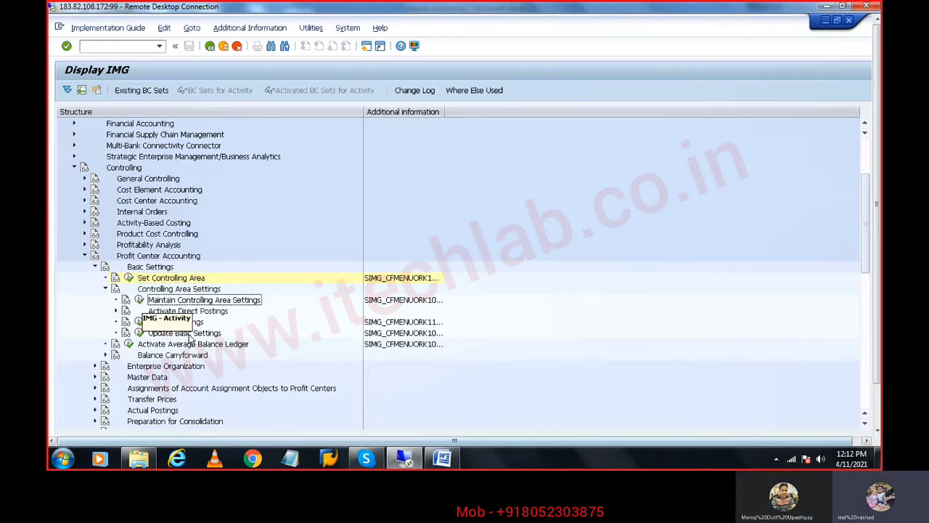
{"action": "left_click", "coordinate": [138, 299]}
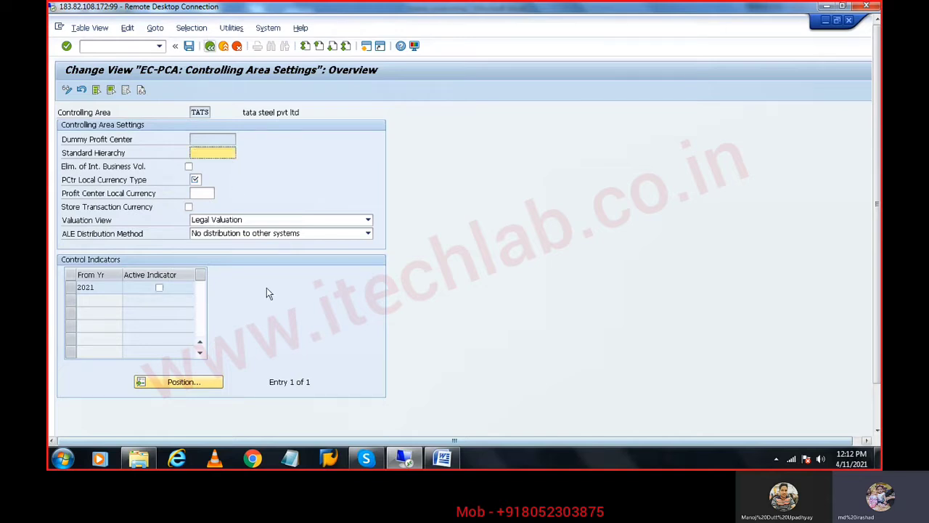
{"action": "left_click", "coordinate": [237, 46]}
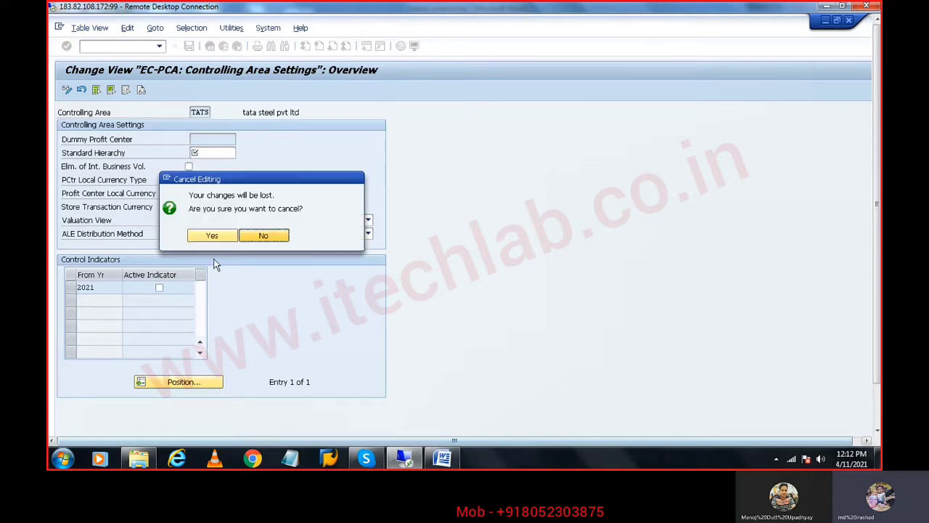
{"action": "left_click", "coordinate": [212, 235]}
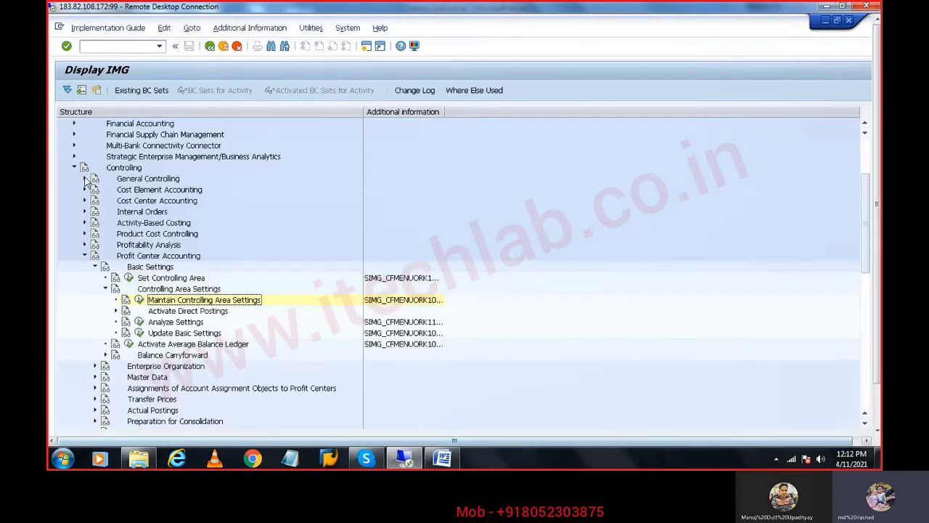
Open the Maintain Controlling Area Settings activity under Profit Center Accounting's Basic Settings
{"action": "left_click", "coordinate": [142, 257]}
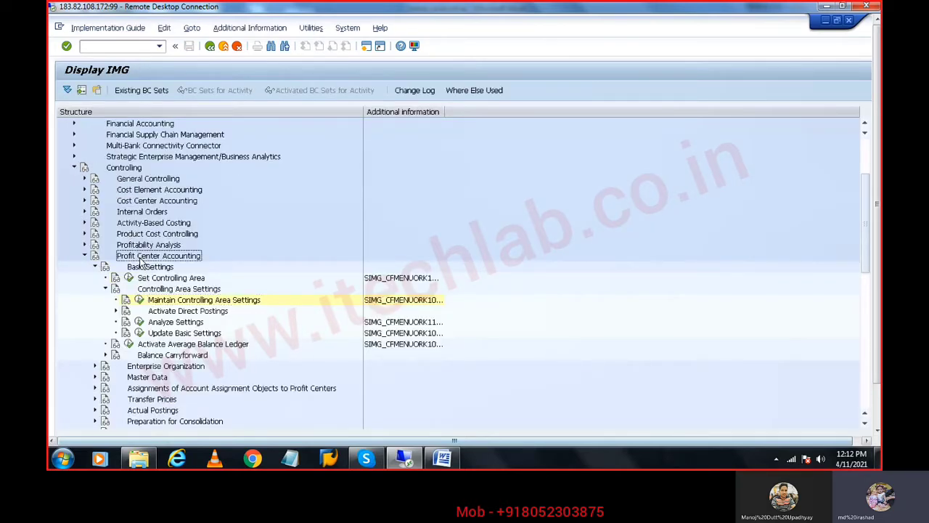
{"action": "left_click", "coordinate": [147, 268]}
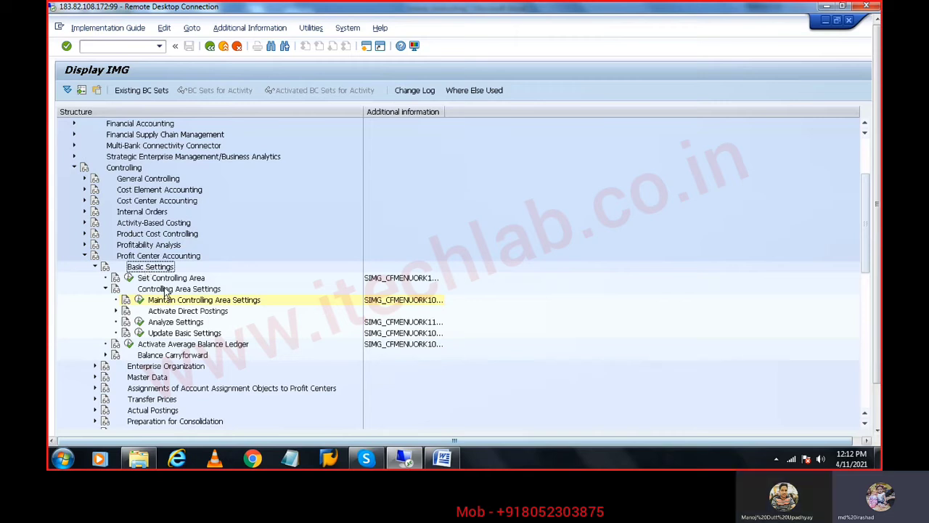
{"action": "left_click", "coordinate": [167, 290]}
{"action": "left_click", "coordinate": [175, 301]}
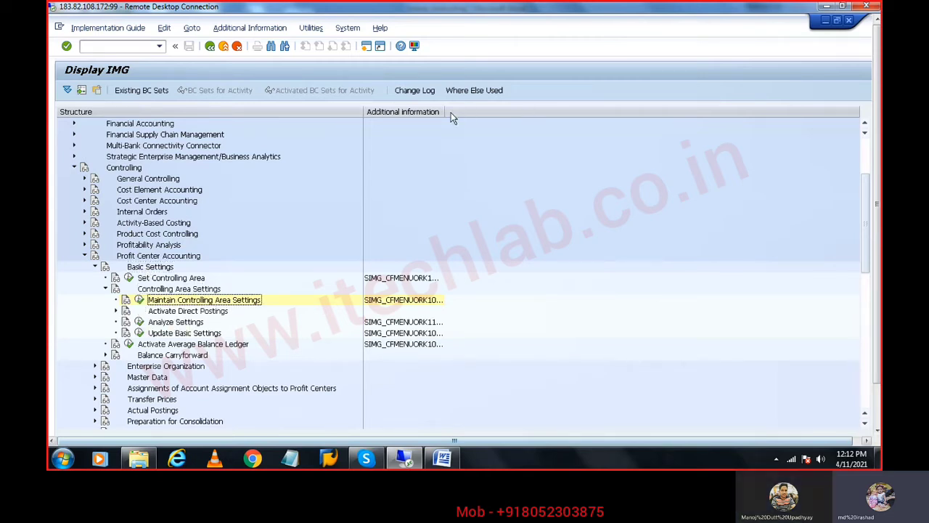
{"action": "left_click_drag", "start_coordinate": [444, 110], "coordinate": [530, 103]}
{"action": "left_click", "coordinate": [139, 300]}
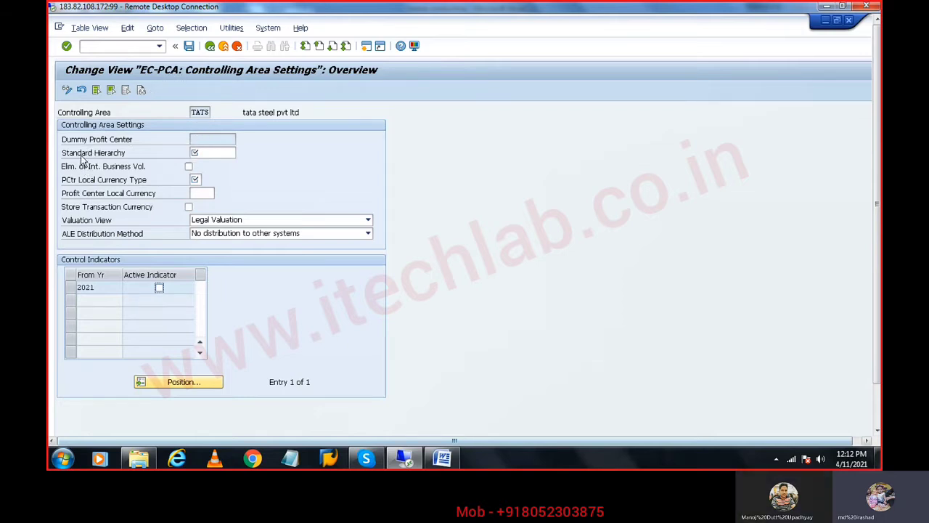
Enter tats as the Standard Hierarchy and check the organization's hierarchy diagram in the Word document
{"action": "left_click", "coordinate": [212, 152]}
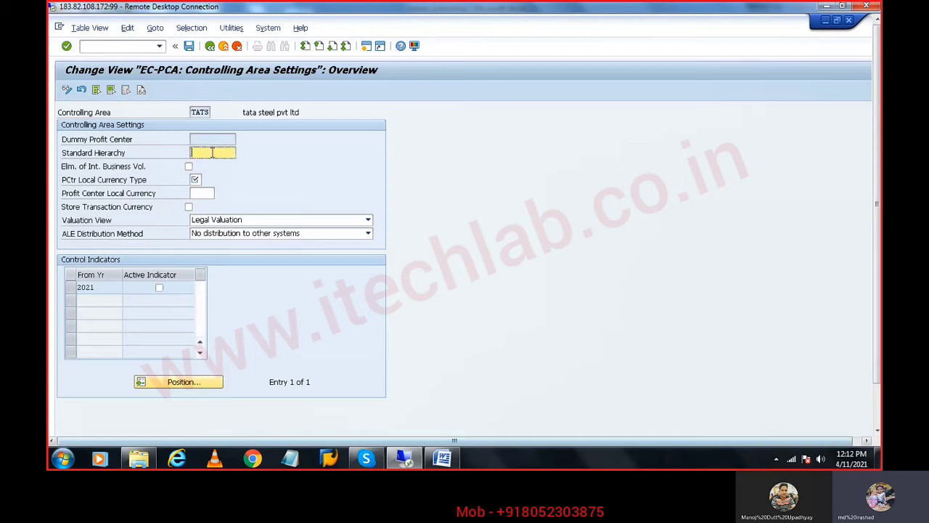
{"action": "type", "text": "tata"}
{"action": "left_click", "coordinate": [443, 459]}
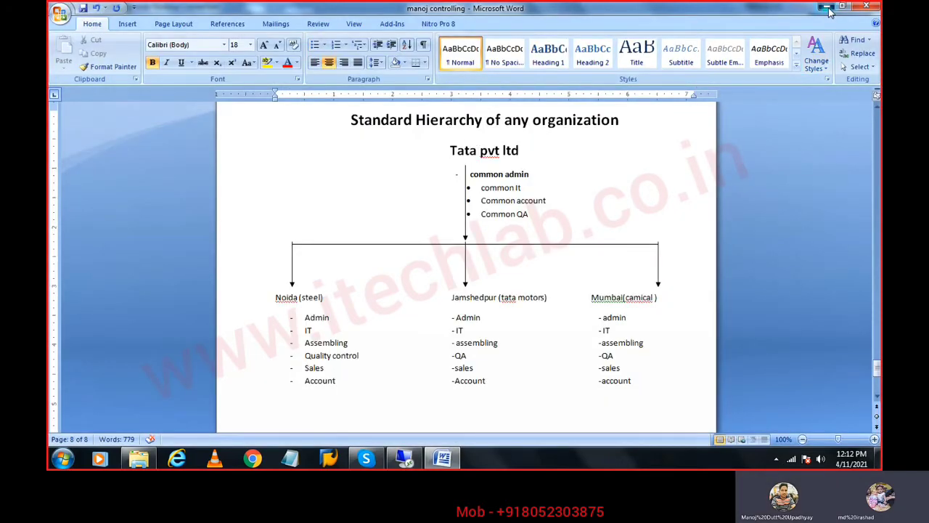
{"action": "left_click", "coordinate": [828, 8]}
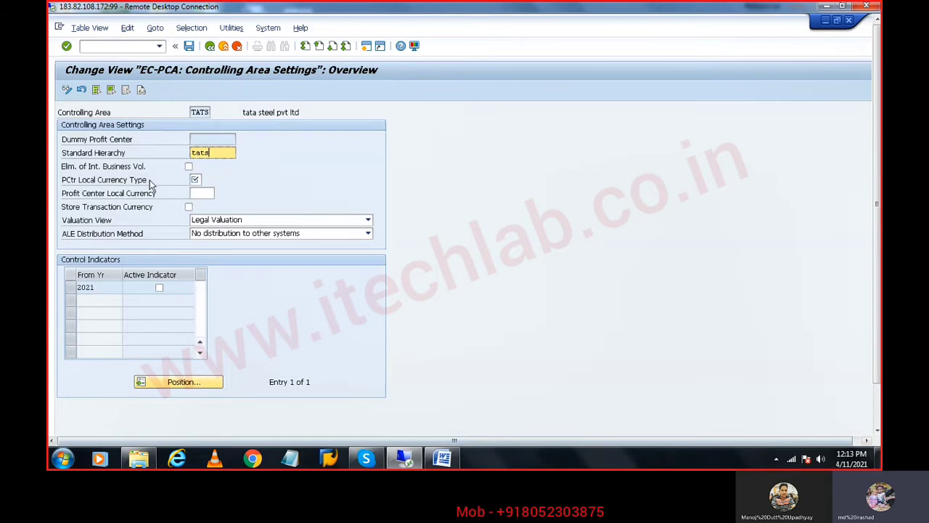
Set the PCtr Local Currency Type to 20, Controlling area currency, leaving the Profit Center Local Currency blank
{"action": "left_click", "coordinate": [197, 179]}
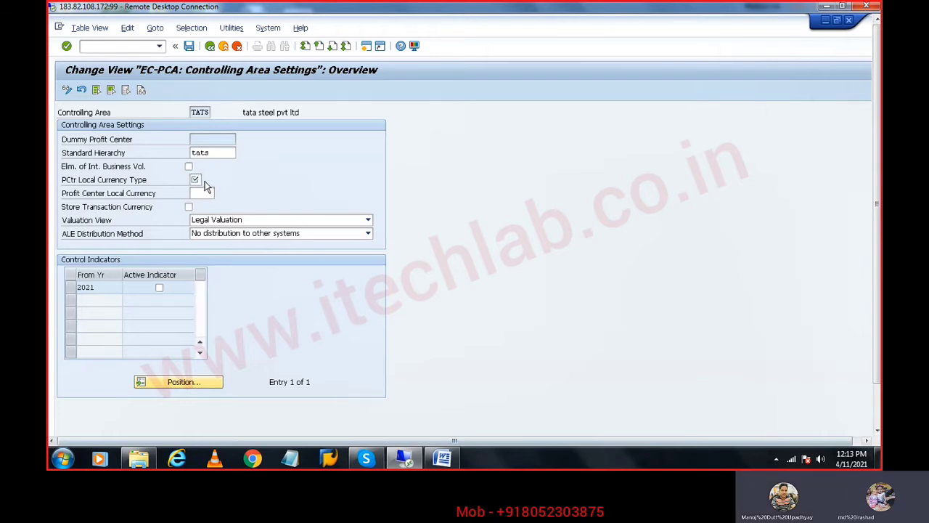
{"action": "left_click", "coordinate": [206, 180]}
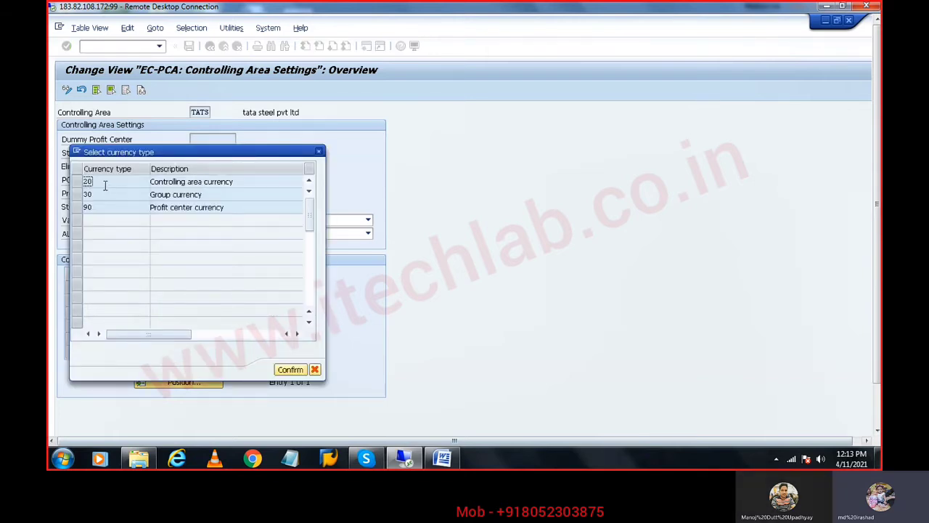
{"action": "left_click", "coordinate": [178, 181]}
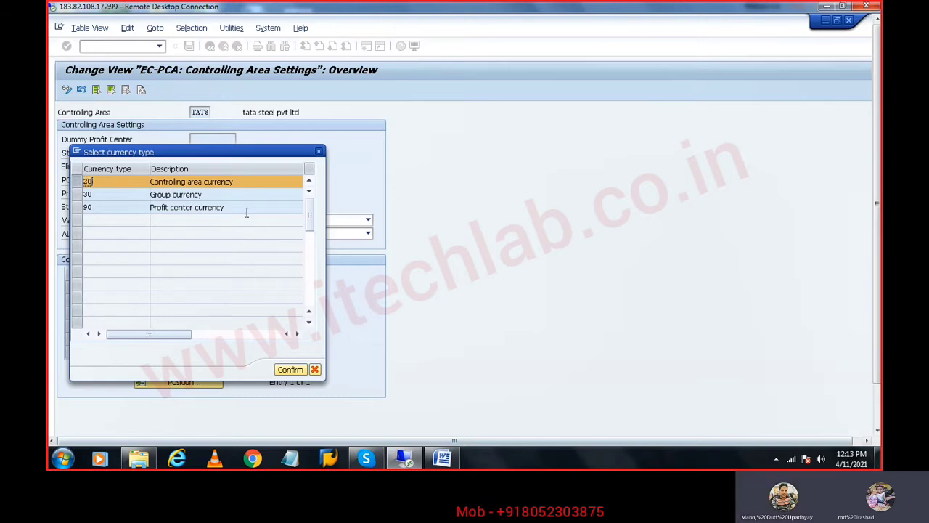
{"action": "left_click", "coordinate": [202, 183]}
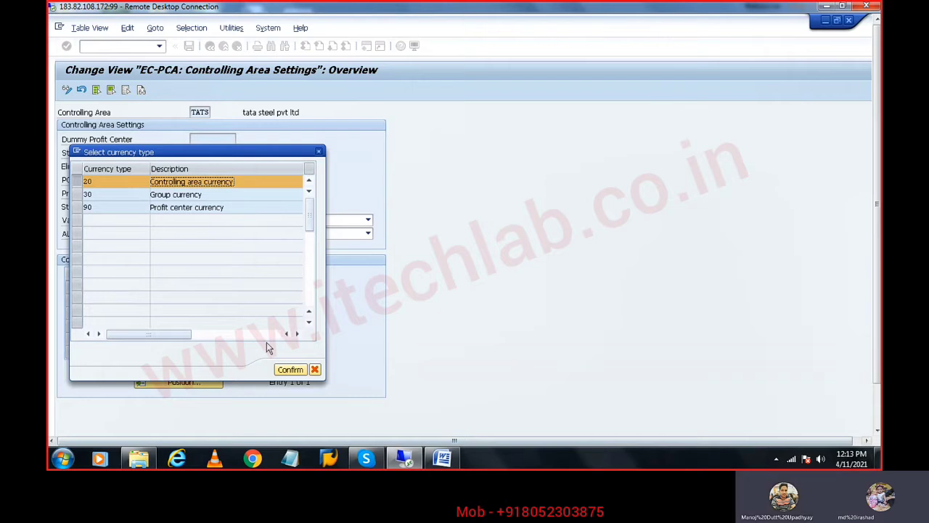
{"action": "left_click", "coordinate": [290, 369]}
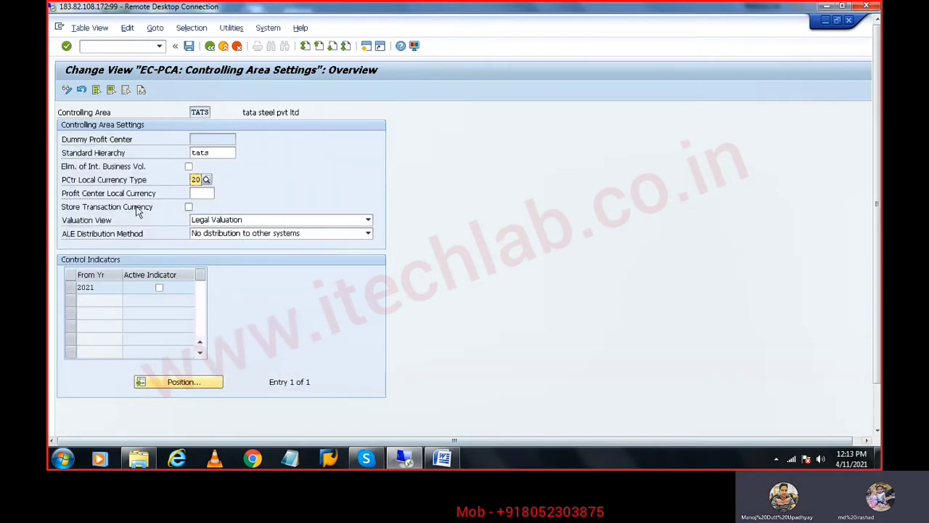
{"action": "left_click", "coordinate": [200, 193]}
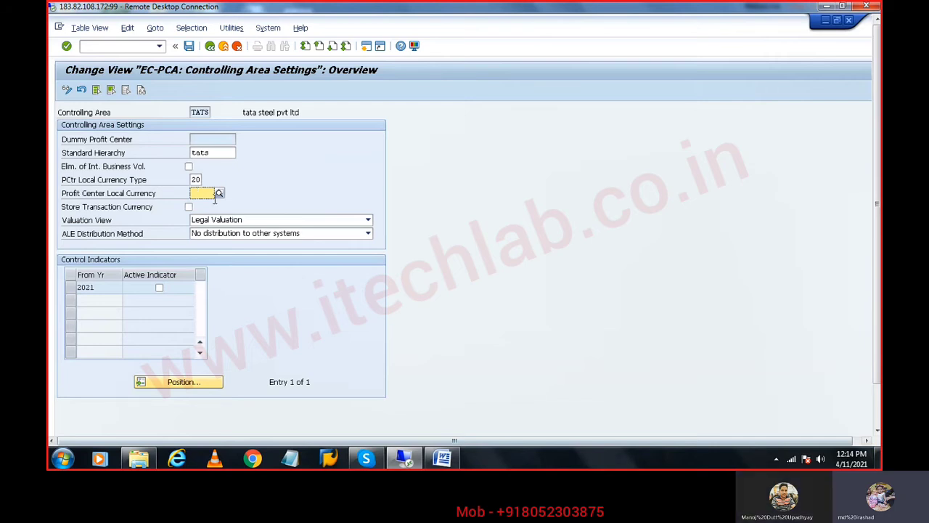
{"action": "left_click", "coordinate": [264, 181]}
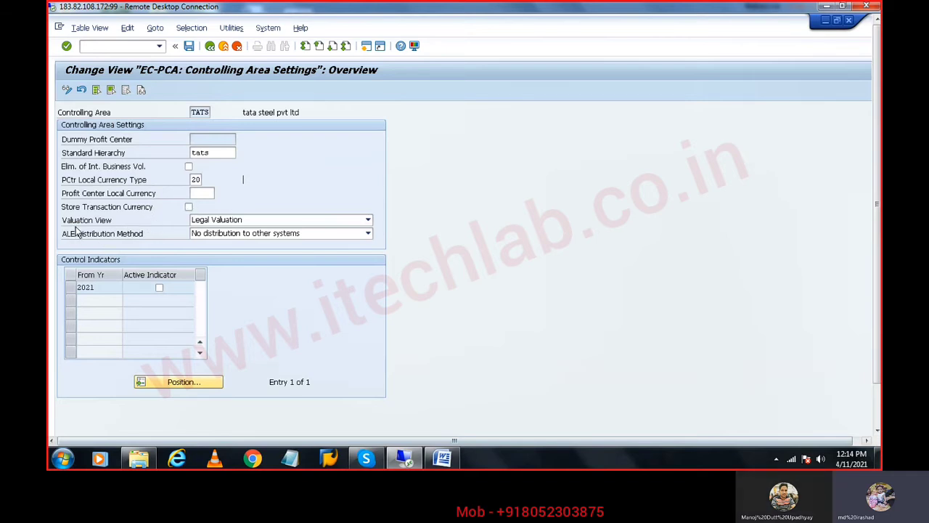
Choose Legal Valuation as the Valuation View and No distribution to other systems as the ALE Distribution Method
{"action": "left_click", "coordinate": [231, 224]}
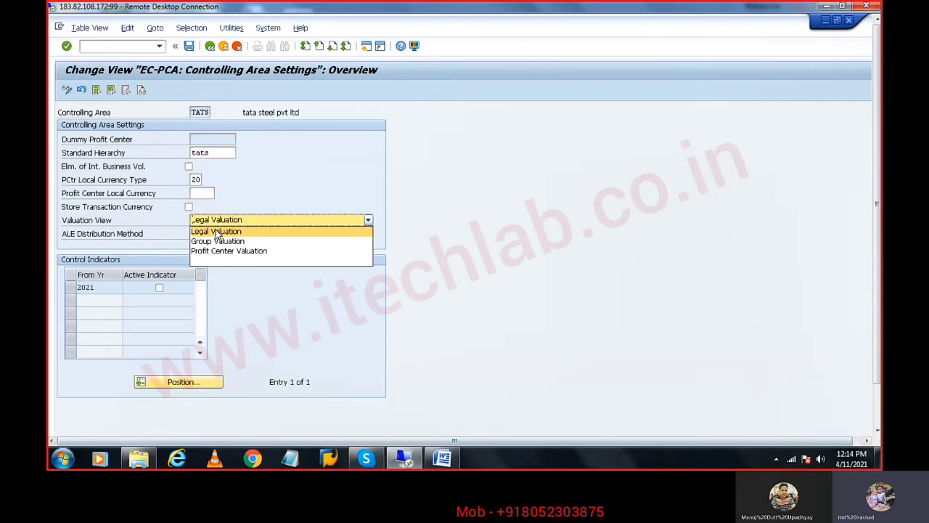
{"action": "left_click", "coordinate": [216, 231]}
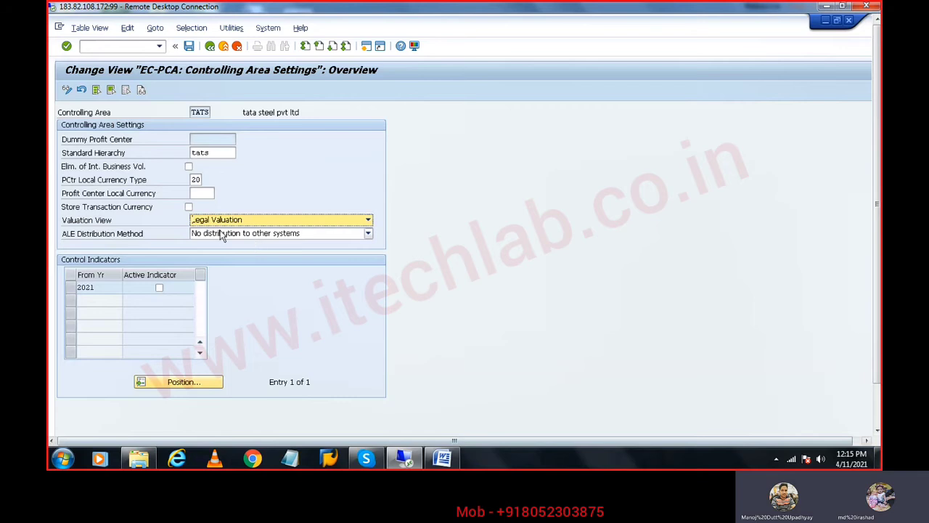
{"action": "left_click", "coordinate": [212, 222]}
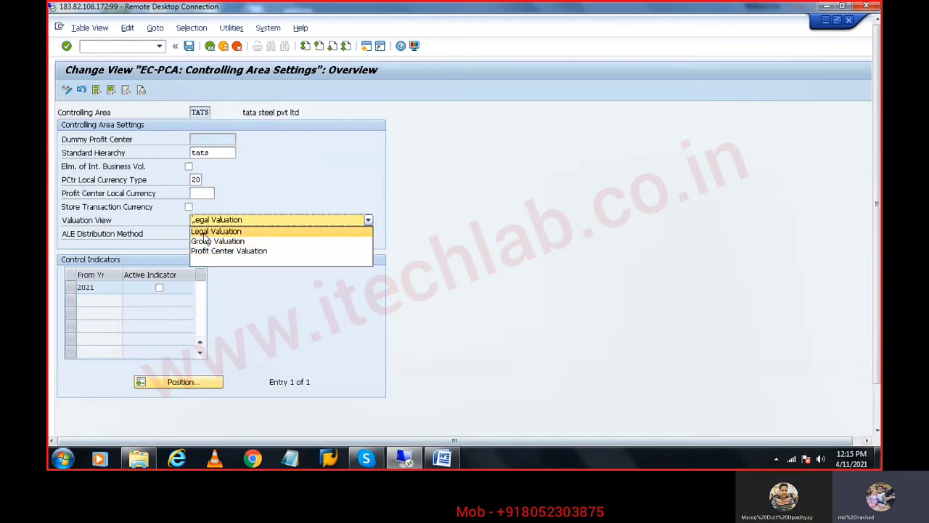
{"action": "left_click", "coordinate": [206, 234]}
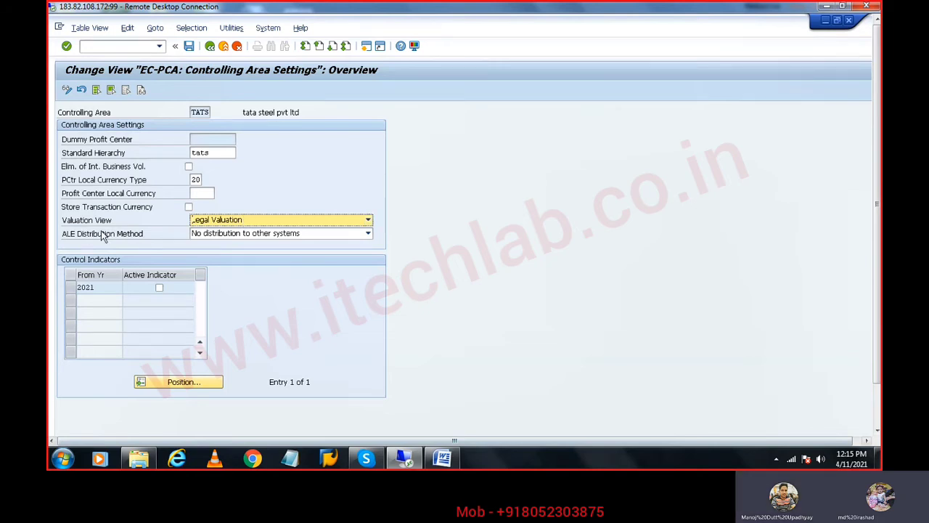
{"action": "left_click", "coordinate": [285, 233]}
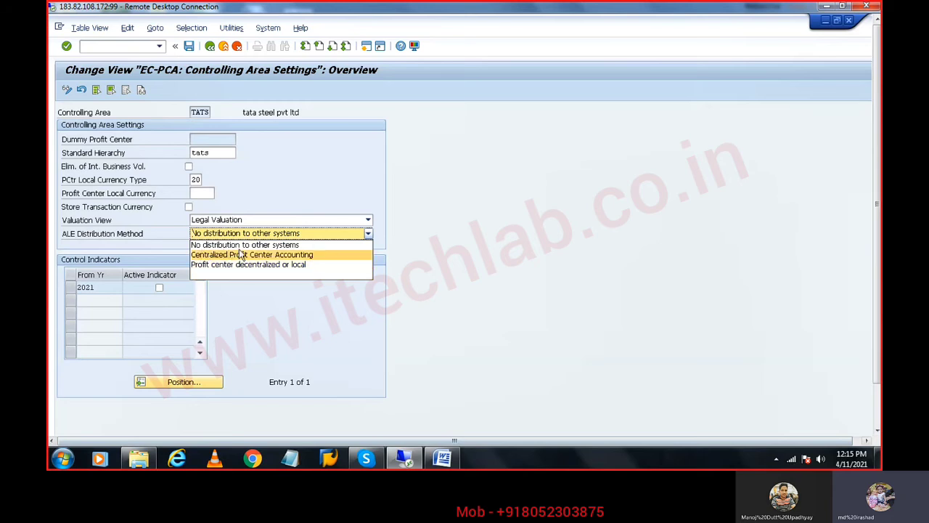
{"action": "left_click", "coordinate": [278, 245]}
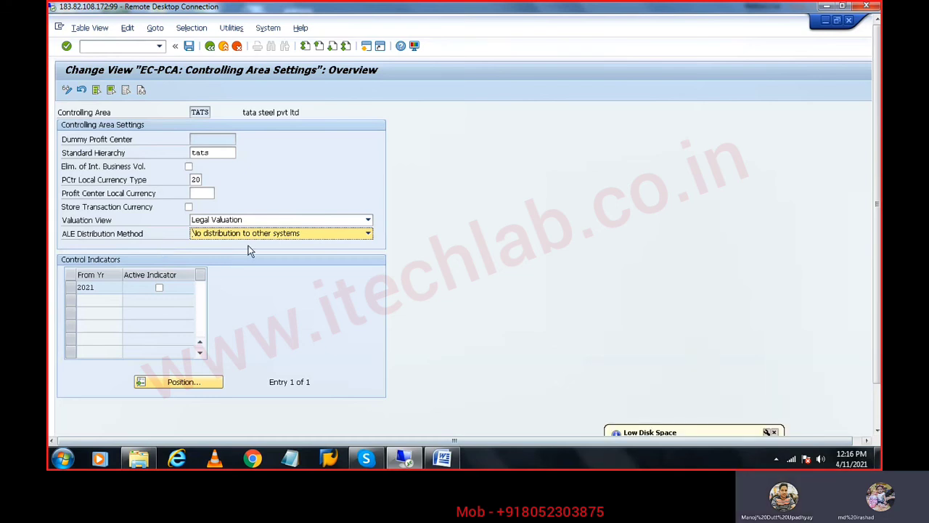
{"action": "mouse_move", "coordinate": [877, 291]}
{"action": "left_mouse_down"}
{"action": "mouse_move", "coordinate": [878, 335]}
{"action": "mouse_move", "coordinate": [877, 304]}
{"action": "left_mouse_up"}
{"action": "left_click", "coordinate": [774, 383]}
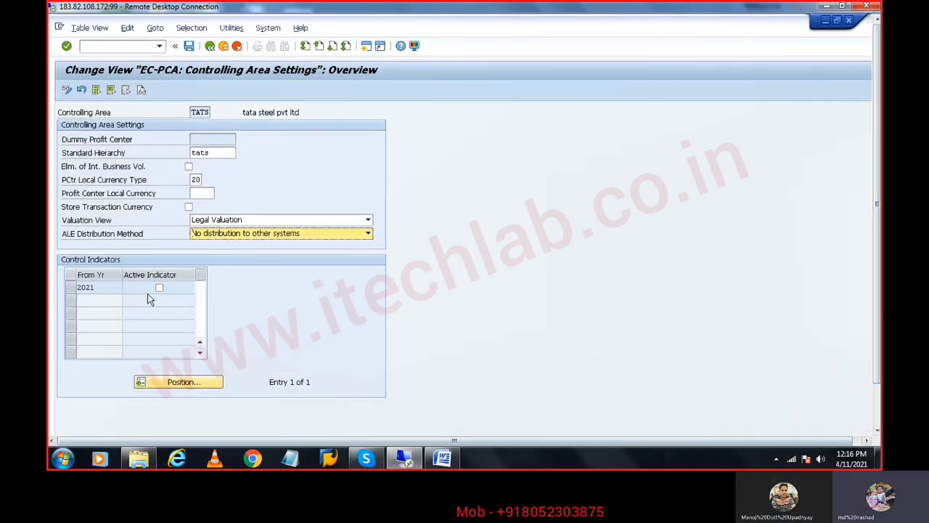
Turn on the Active Indicator for 2021 in the control indicators and save the controlling area settings
{"action": "left_click", "coordinate": [208, 154]}
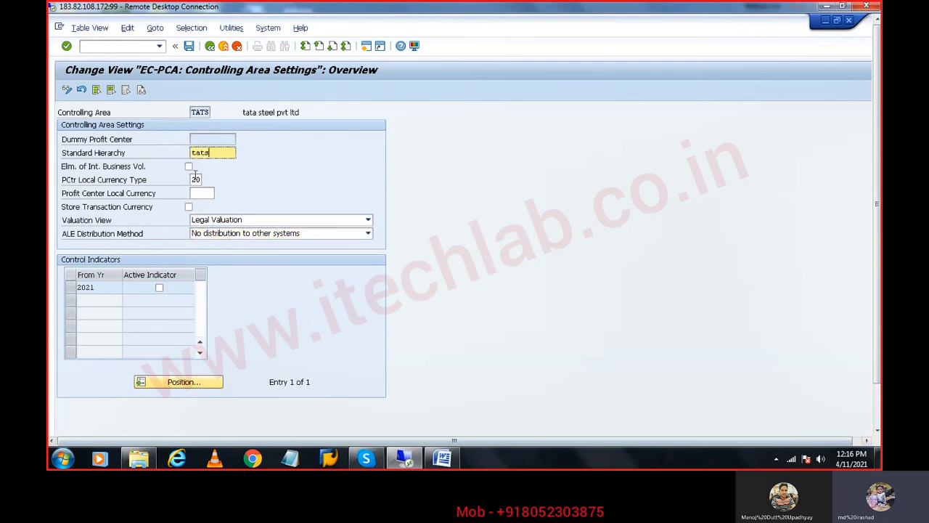
{"action": "left_click", "coordinate": [199, 180]}
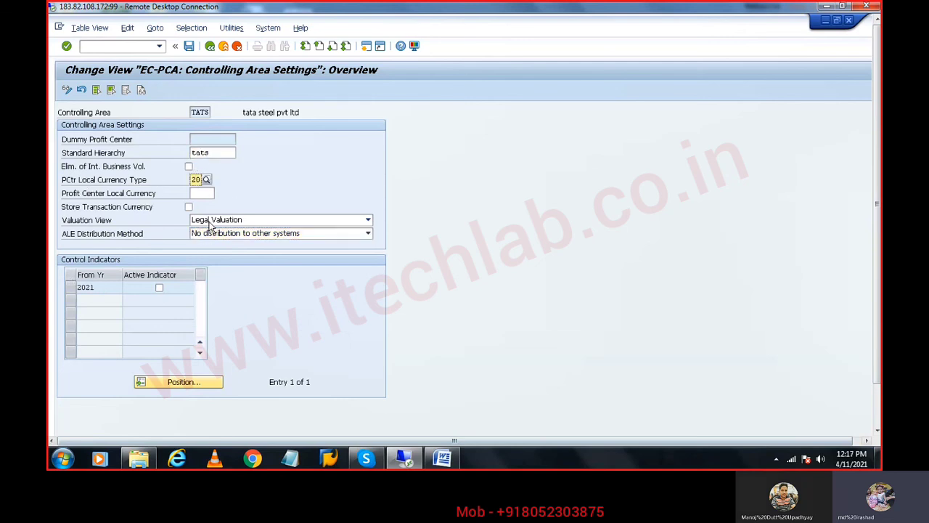
{"action": "left_click", "coordinate": [160, 289]}
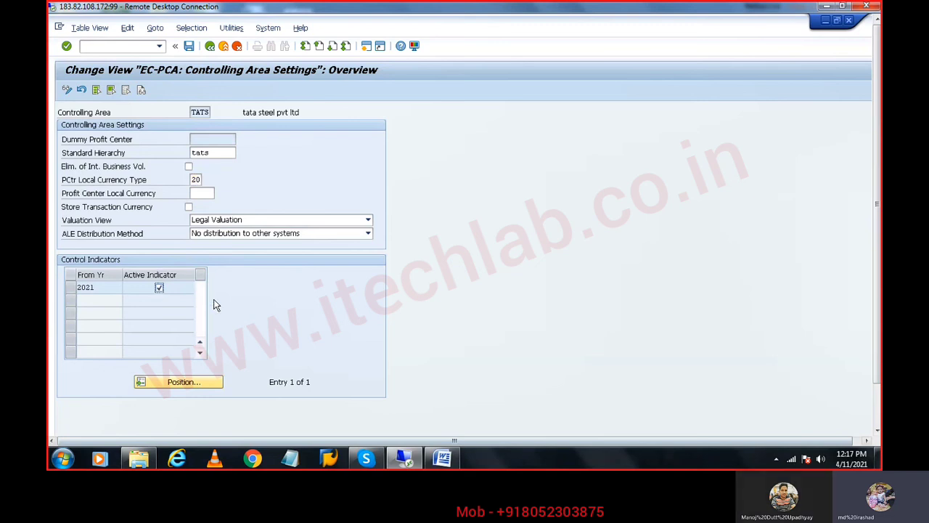
{"action": "left_click", "coordinate": [188, 47]}
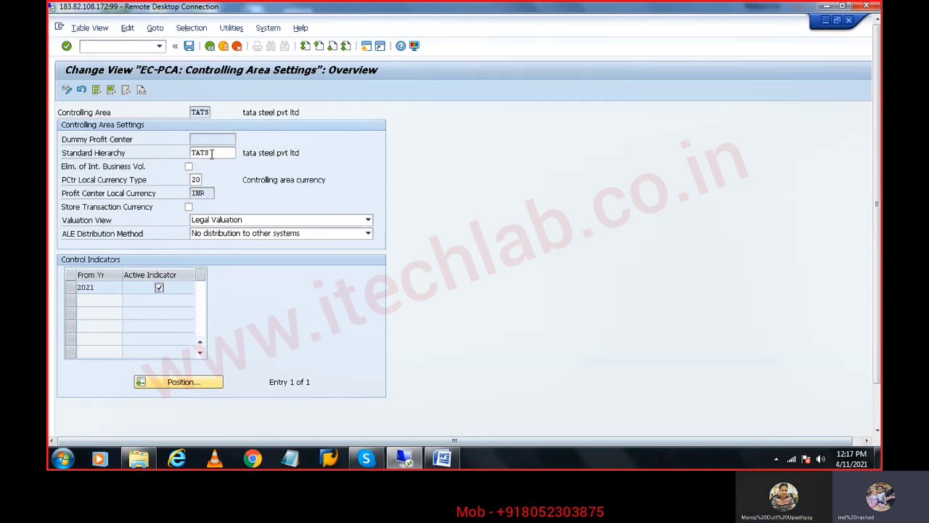
{"action": "left_click_drag", "start_coordinate": [875, 144], "coordinate": [858, 320]}
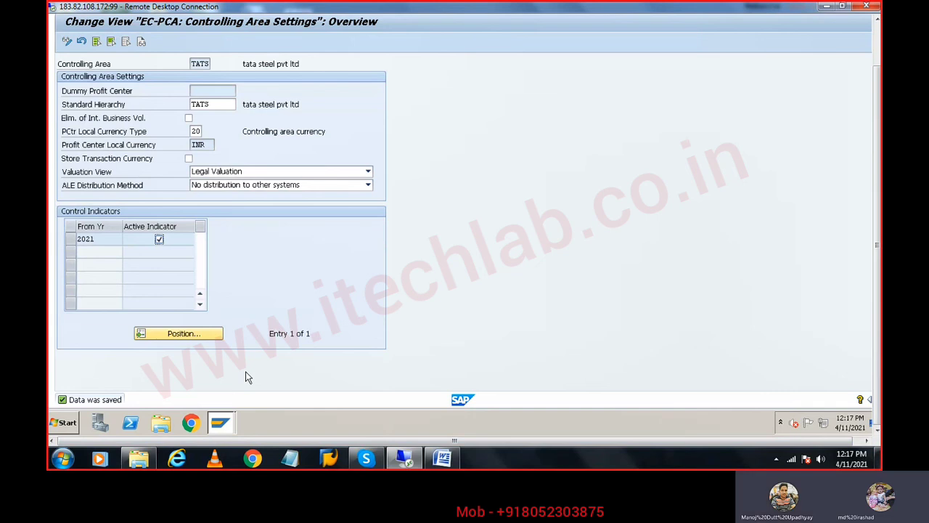
{"action": "double_click", "coordinate": [157, 239]}
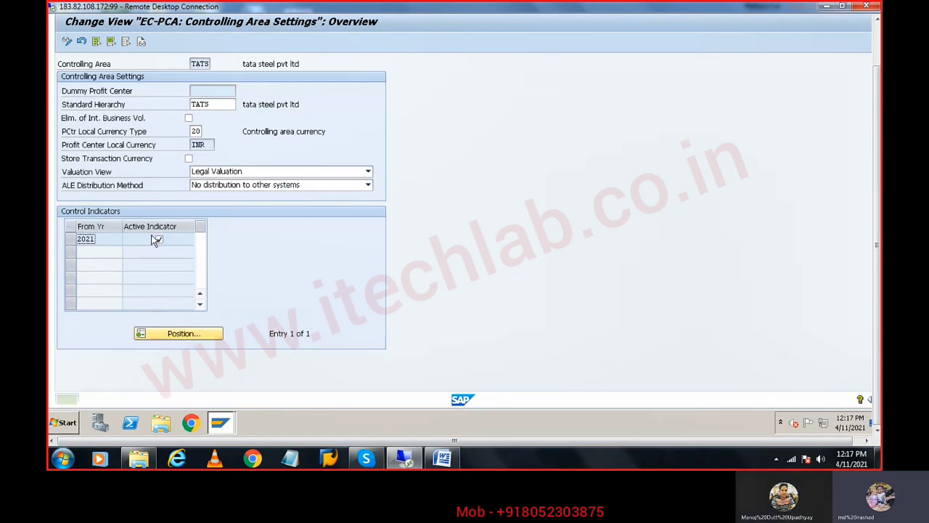